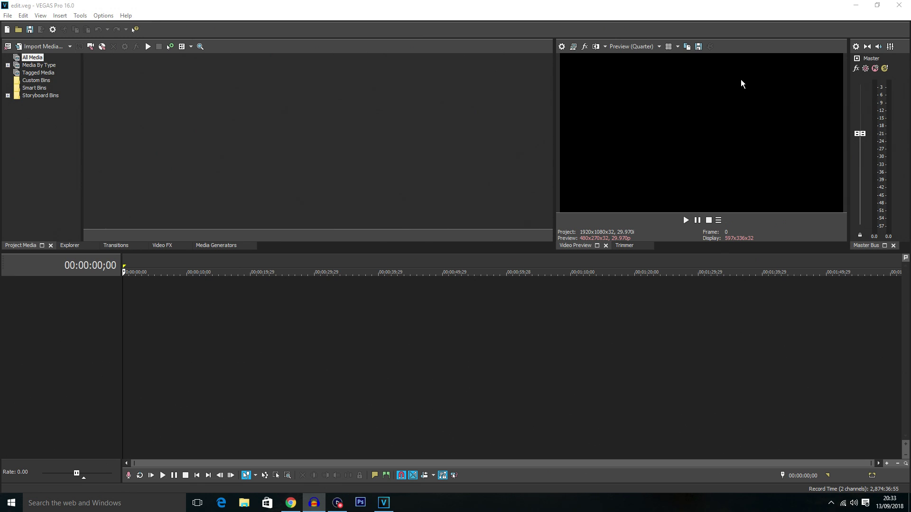
Step: Import backflop1.mp4 and lay it on the timeline as video and audio events
click(49, 46)
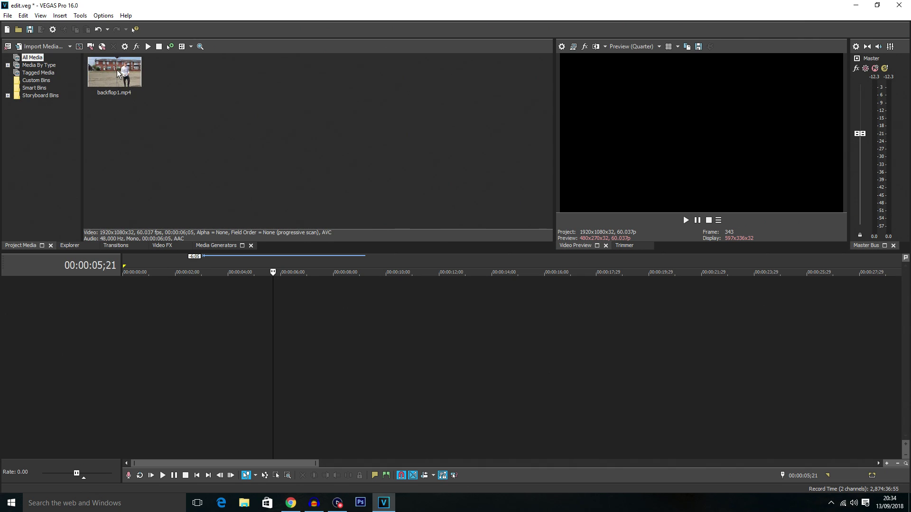
click(109, 74)
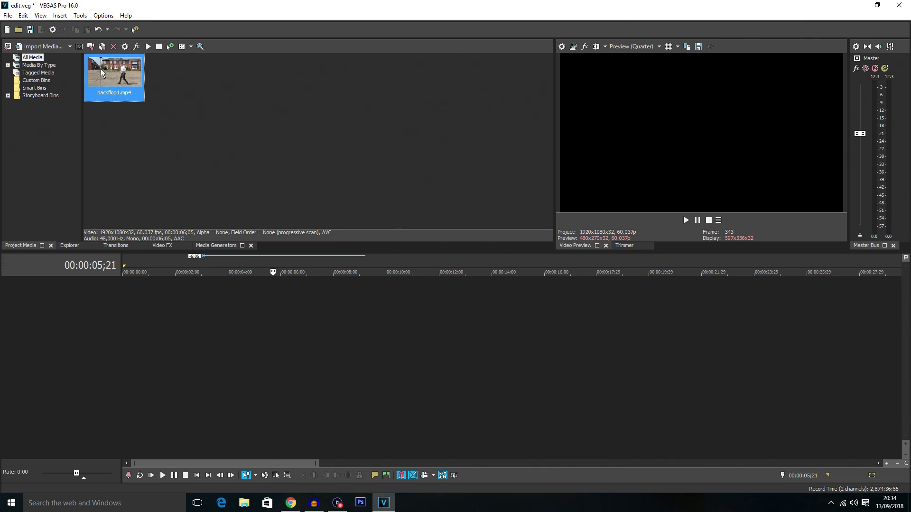
drag(100, 69, 119, 285)
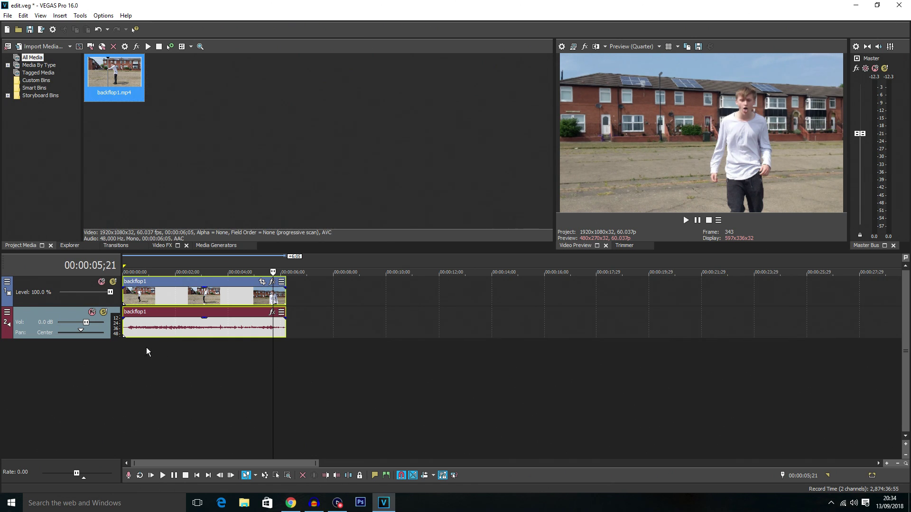
Step: Play the six-second backflop1 clip through from the project start, then stop
click(150, 360)
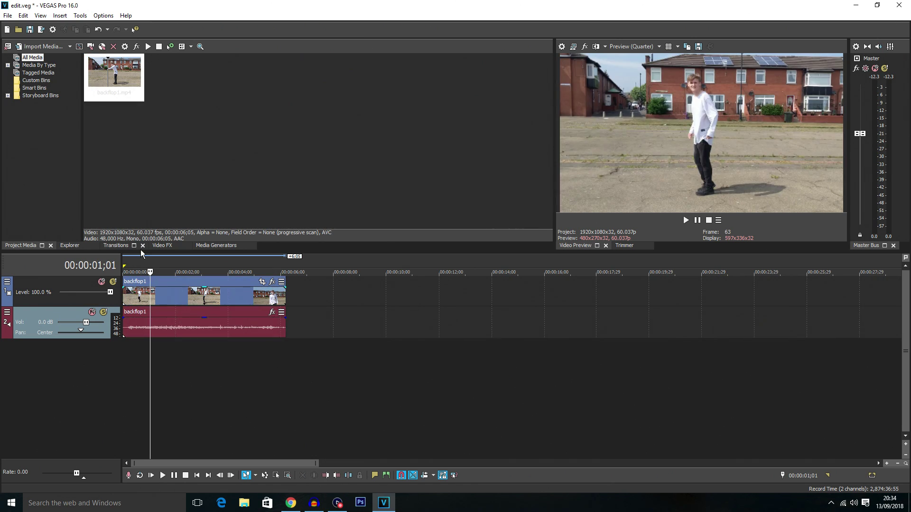
click(123, 366)
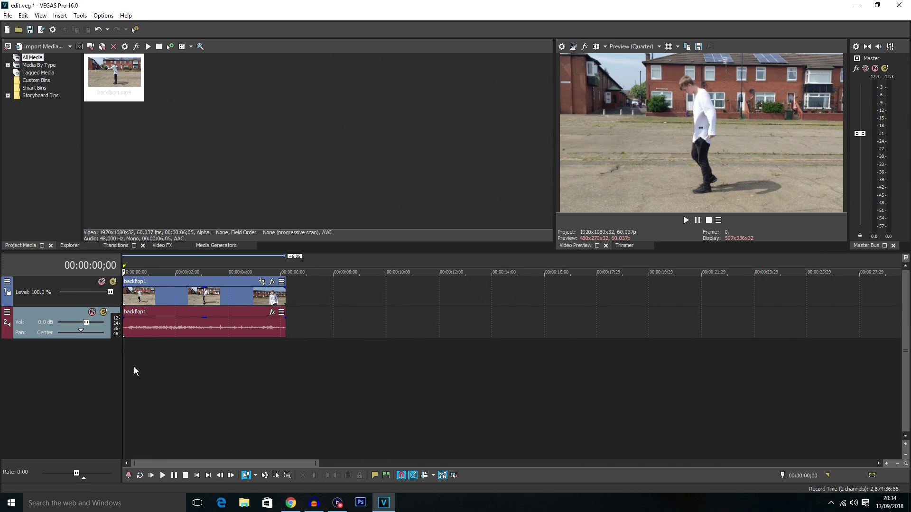
key(space)
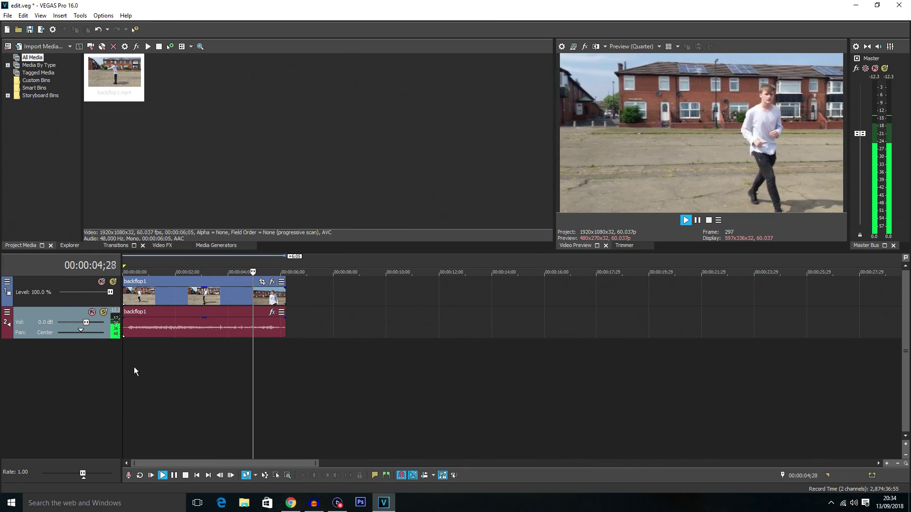
key(space)
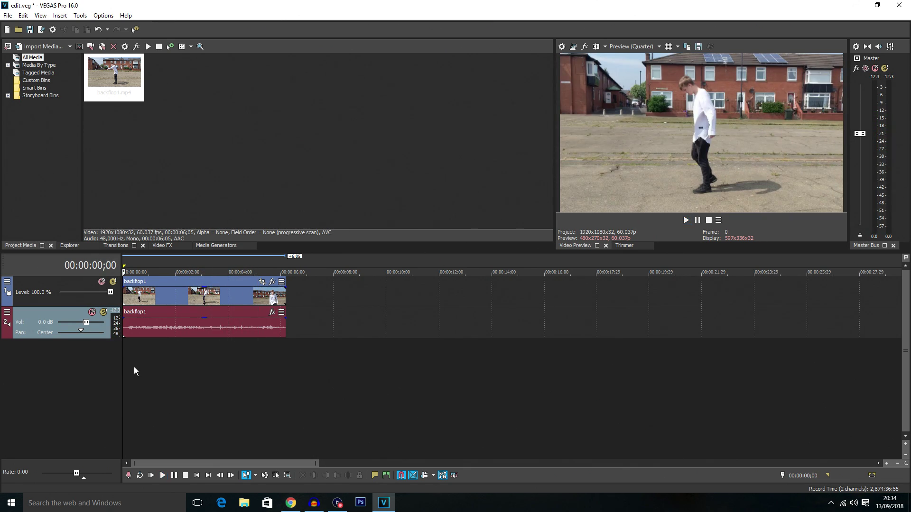
click(178, 361)
Step: Split the backflop1 clip at 00:00:02;26, just before the flip
click(201, 292)
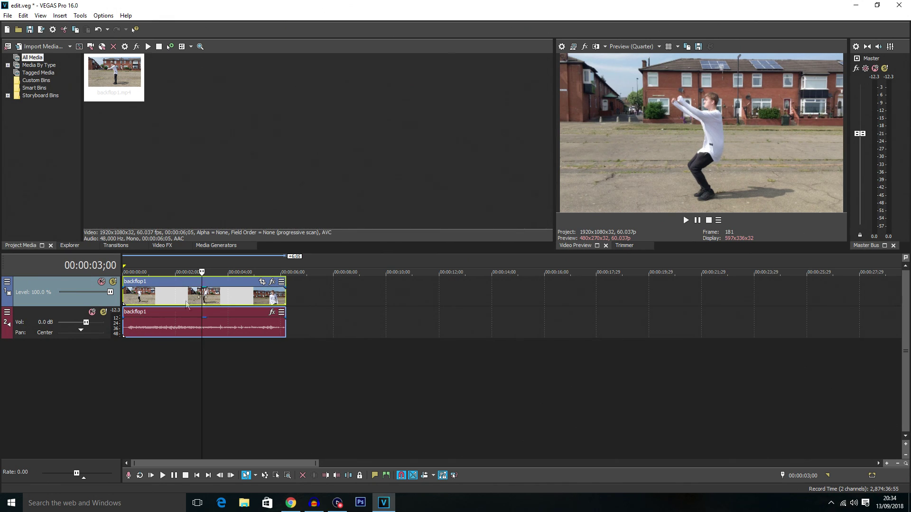
click(172, 297)
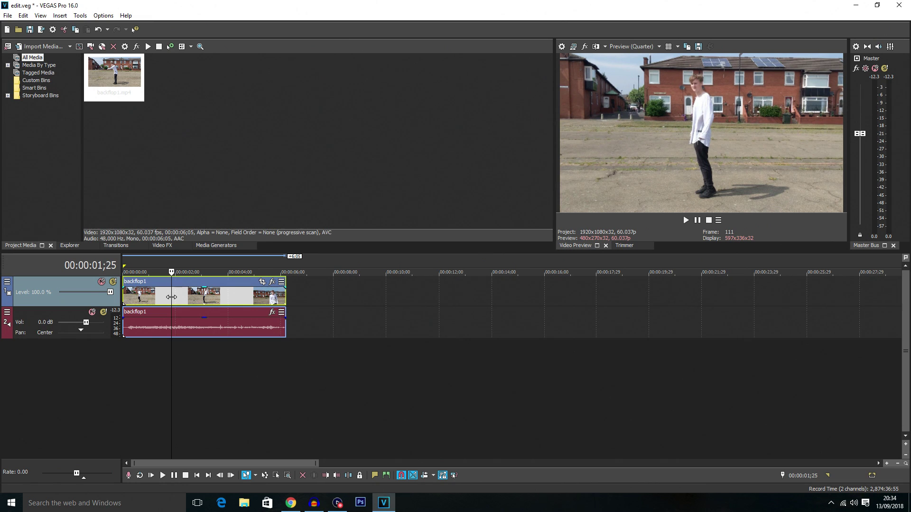
click(192, 299)
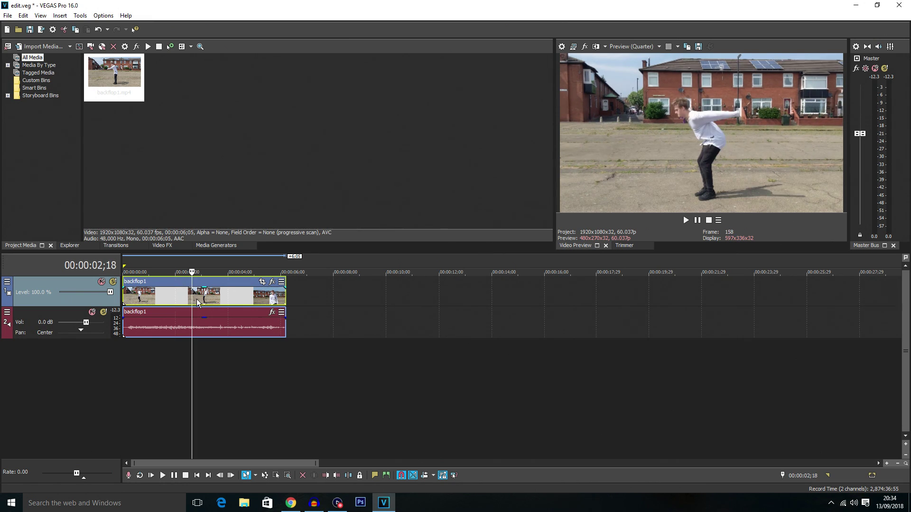
click(197, 299)
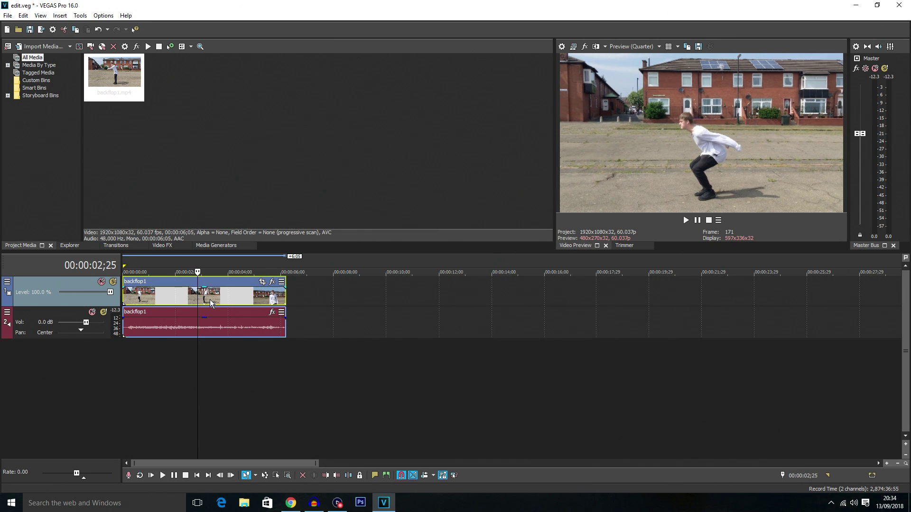
key(Right)
key(s)
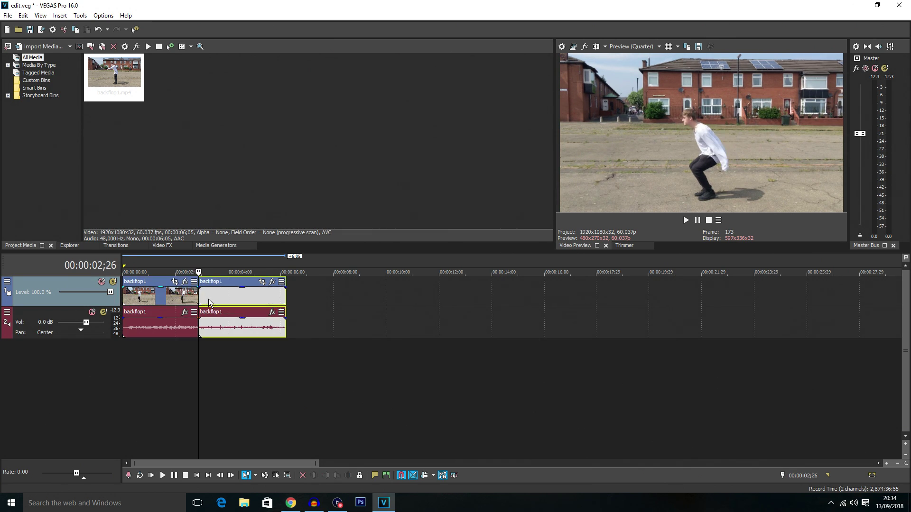
Step: Split the clip again at 00:00:03;20, right after the flip
click(238, 297)
key(Left)
key(Left)
key(Left)
key(Left)
key(Left)
key(Left)
key(Left)
key(Left)
key(Left)
key(Left)
key(Left)
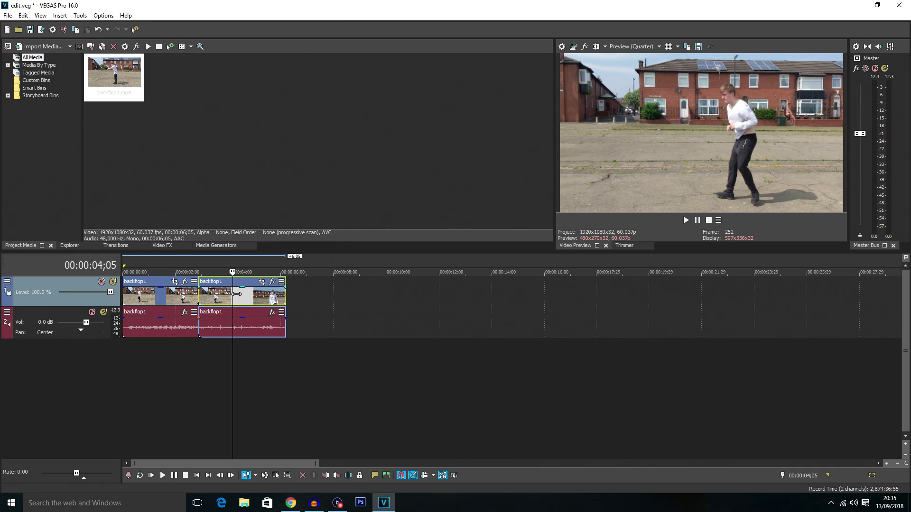
key(Left)
key(Left)
key(Left)
key(Left)
key(Left)
key(Left)
key(Left)
key(Left)
key(Left)
key(Left)
key(Left)
key(Left)
key(Left)
key(Left)
key(Left)
key(Left)
key(Left)
key(Left)
key(Left)
key(Left)
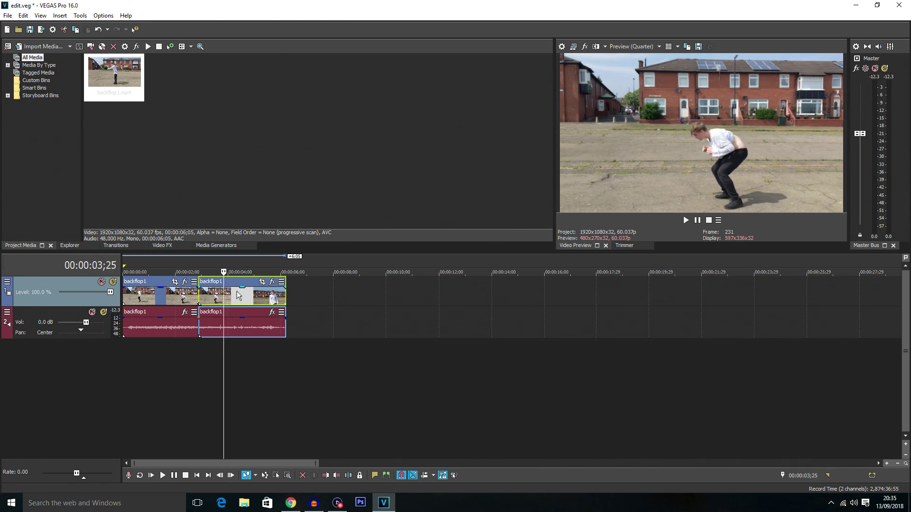
key(Left)
key(Left)
key(Left)
key(Left)
key(Left)
key(Left)
key(Left)
key(Left)
key(Left)
key(Left)
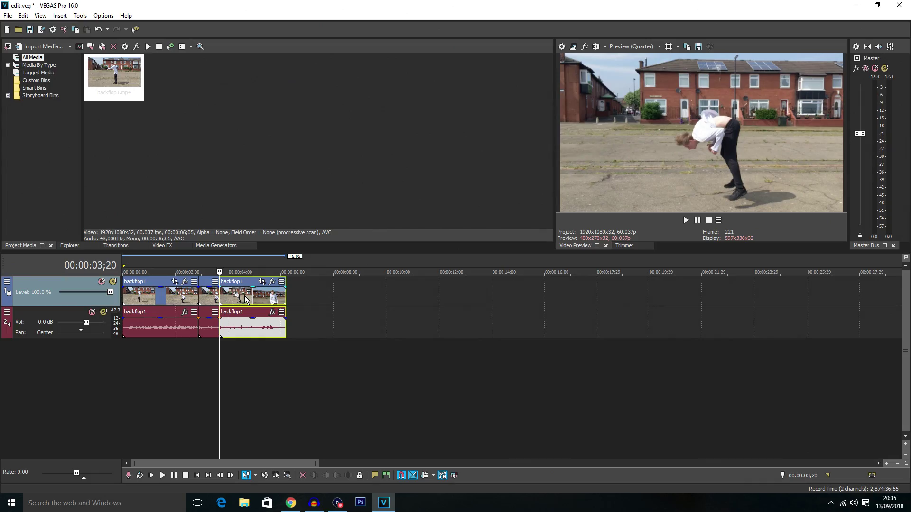
Step: Move the last piece to about 8 seconds and time-stretch the flip section to 50.0%
drag(240, 296, 375, 287)
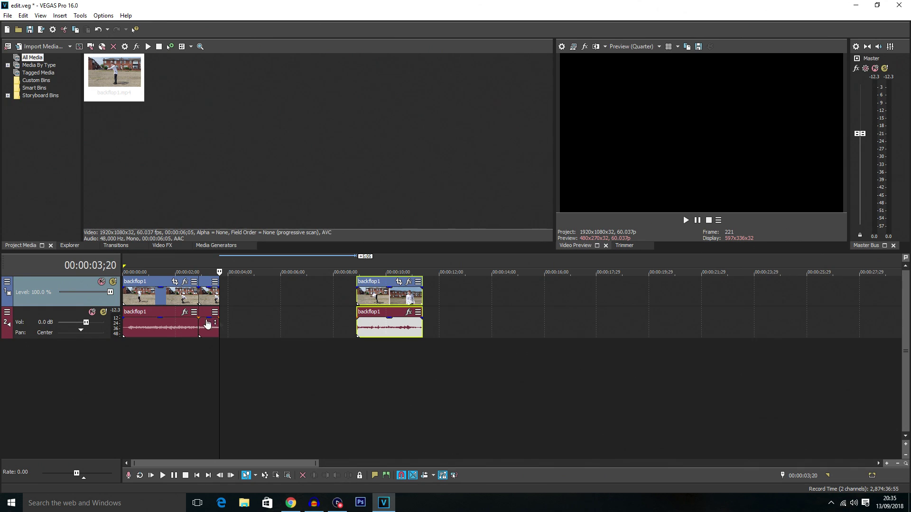
scroll(263, 298, up, 5)
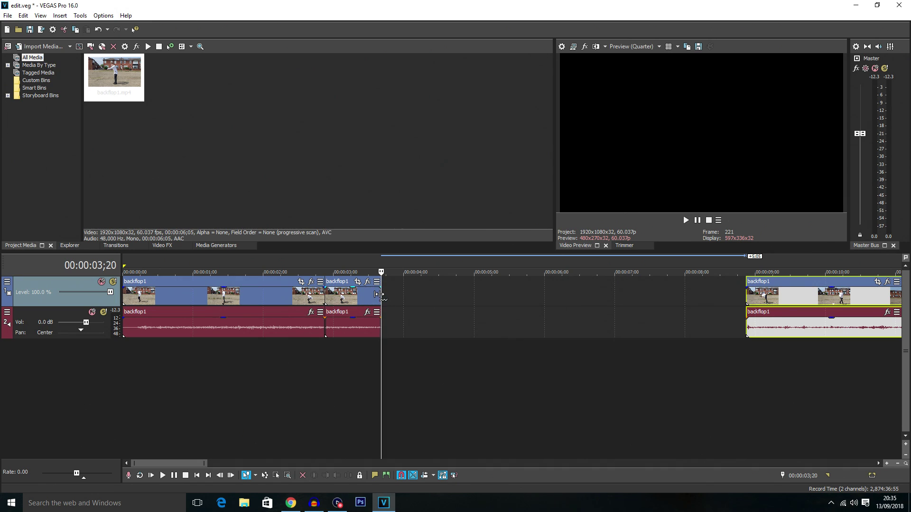
drag(380, 295, 435, 294)
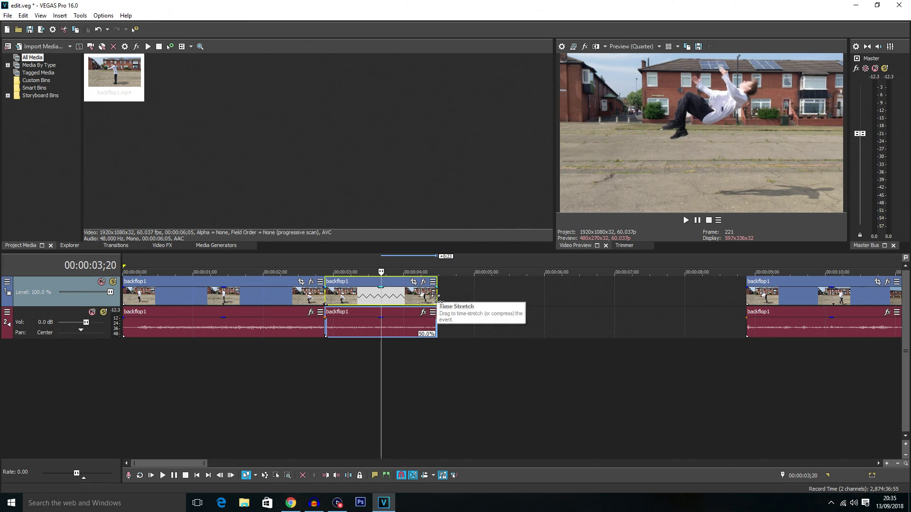
Step: Preview the 50.0% slow-motion flip, then butt the last piece against it
click(328, 359)
click(414, 357)
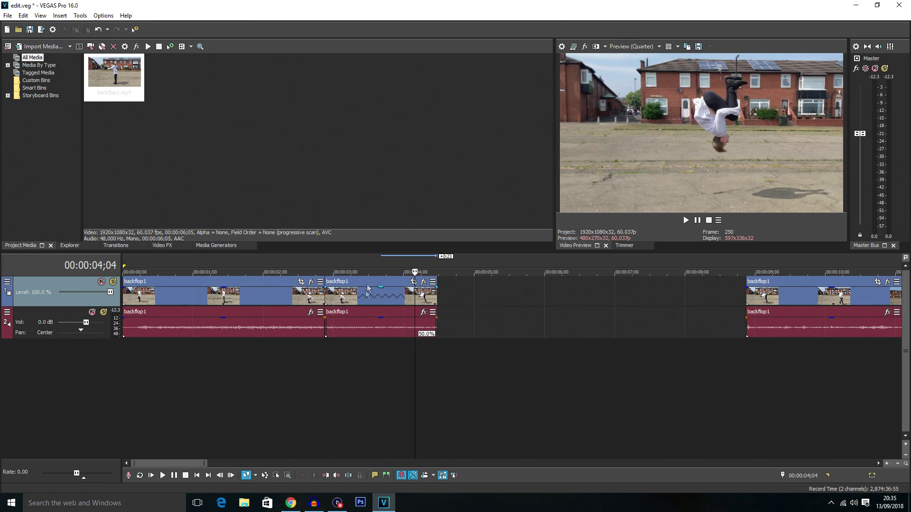
click(365, 290)
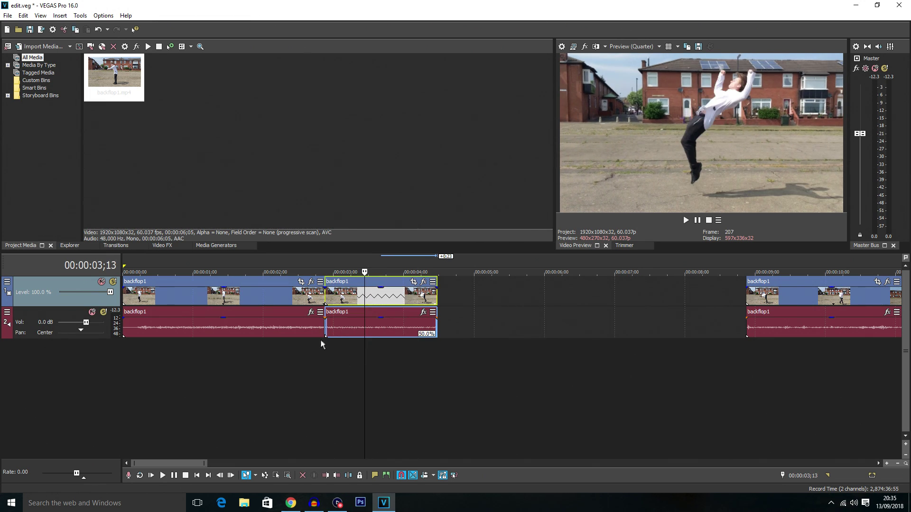
click(295, 364)
key(space)
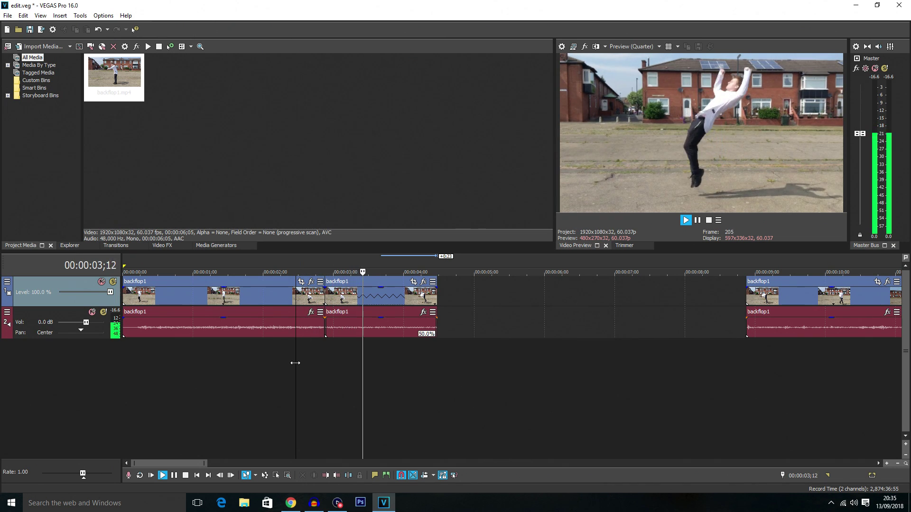
key(space)
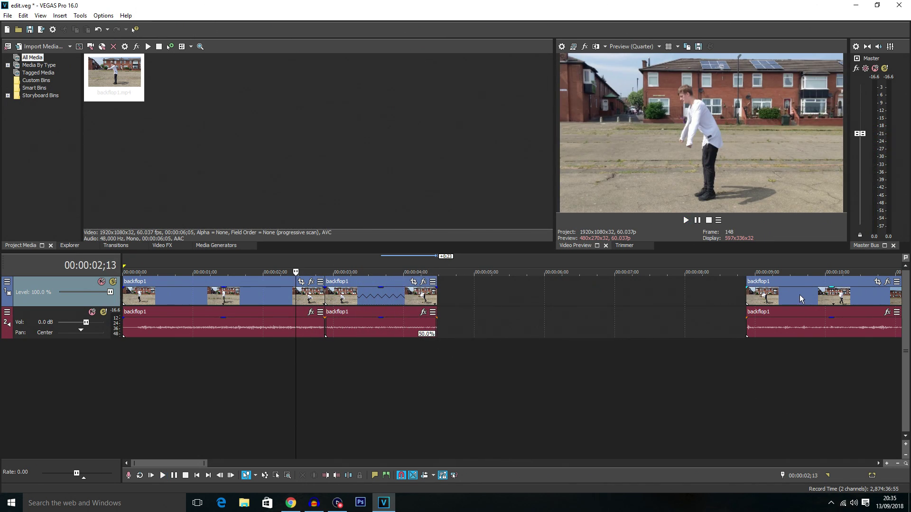
drag(800, 294, 493, 291)
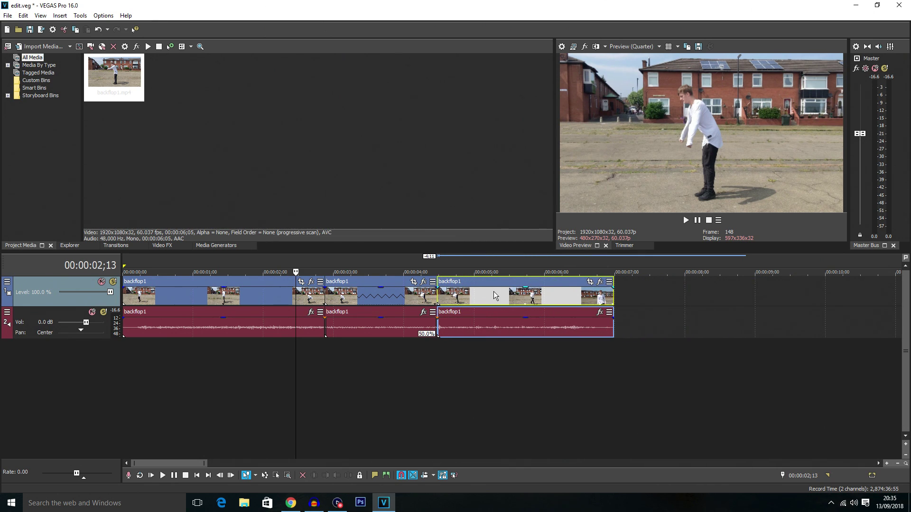
Step: Stretch the flip section to 25.0% speed and close the gap with the last piece
click(232, 380)
key(space)
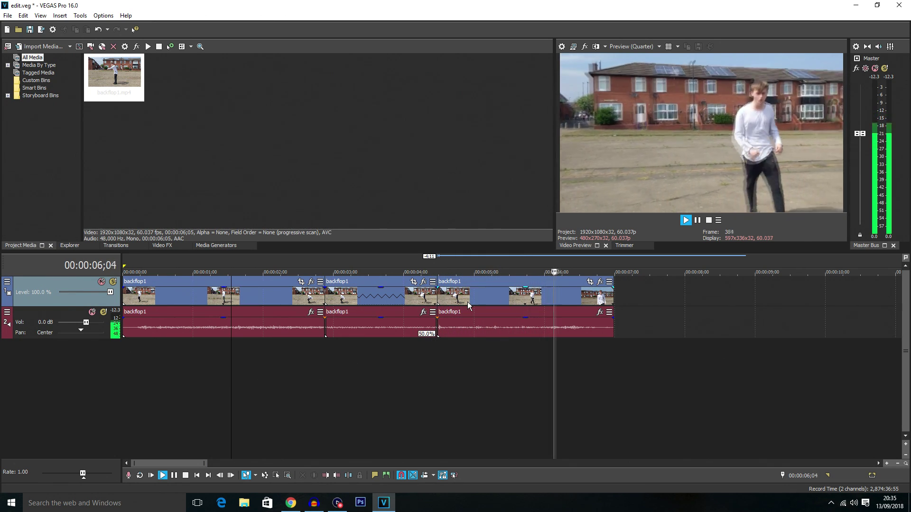
key(space)
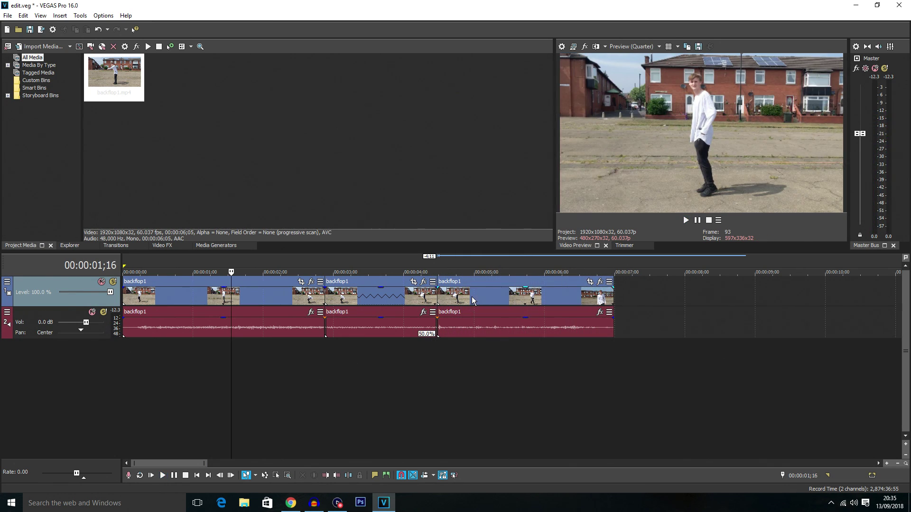
drag(472, 297, 781, 297)
scroll(498, 363, down, 2)
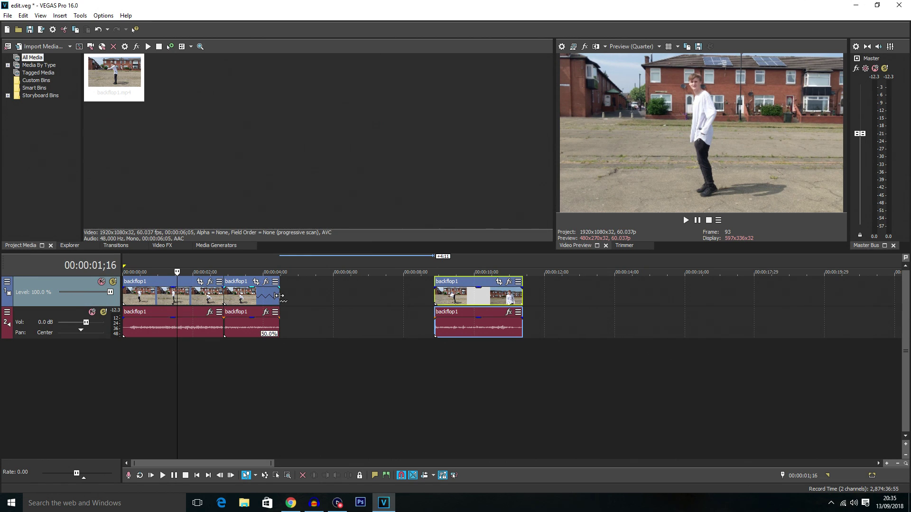
drag(279, 296, 369, 294)
drag(453, 295, 354, 295)
Step: Preview the 25.0% flip from 00:00:02;04, then select the backflop1 clips for removal
click(198, 346)
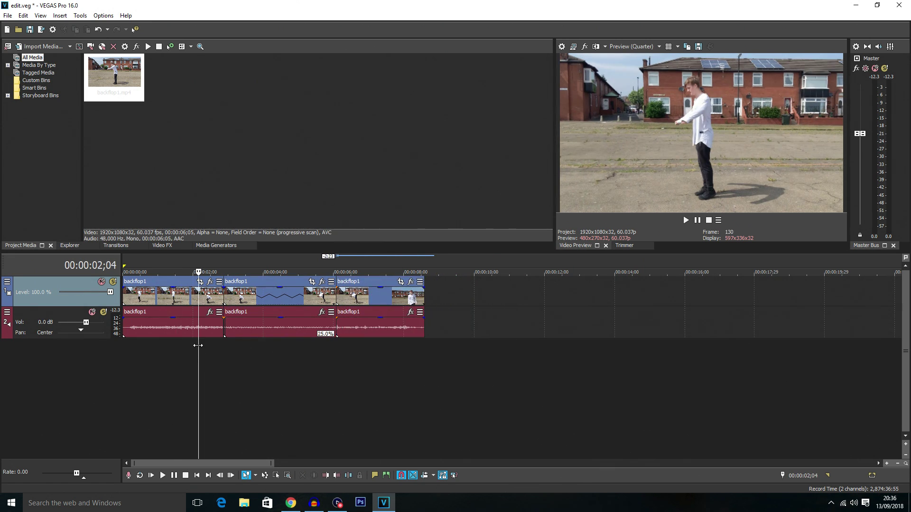
key(space)
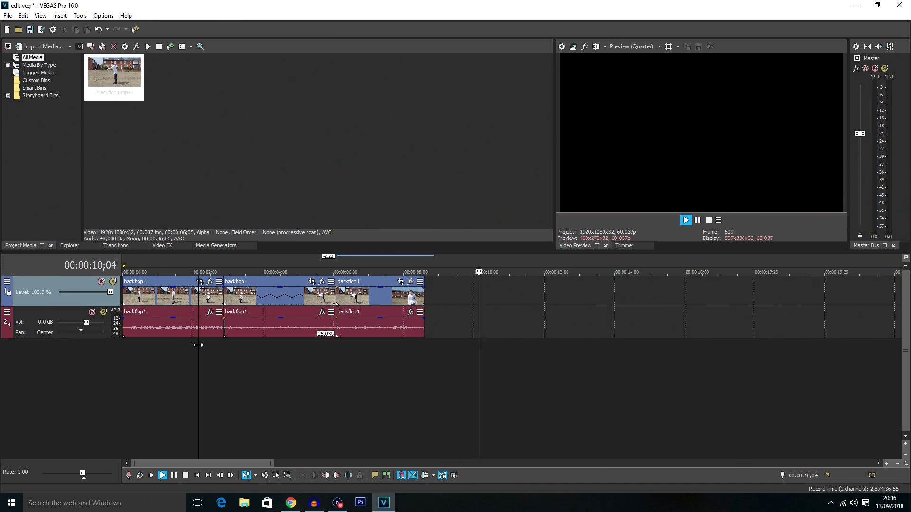
key(space)
scroll(352, 349, up, 4)
scroll(608, 314, down, 4)
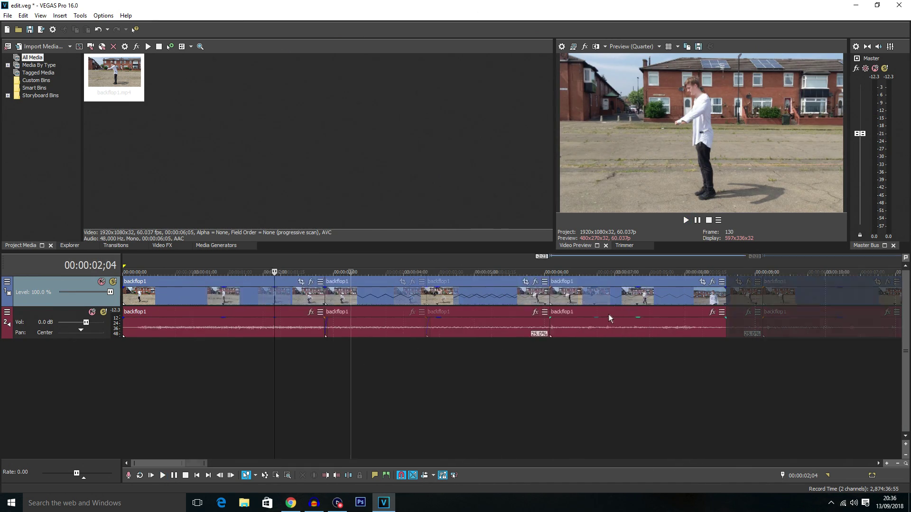
shift+click(303, 297)
Step: Delete the existing clips and place a fresh backflop1.mp4 near 00:00:02;28
key(Delete)
click(180, 294)
key(Delete)
drag(114, 74, 235, 292)
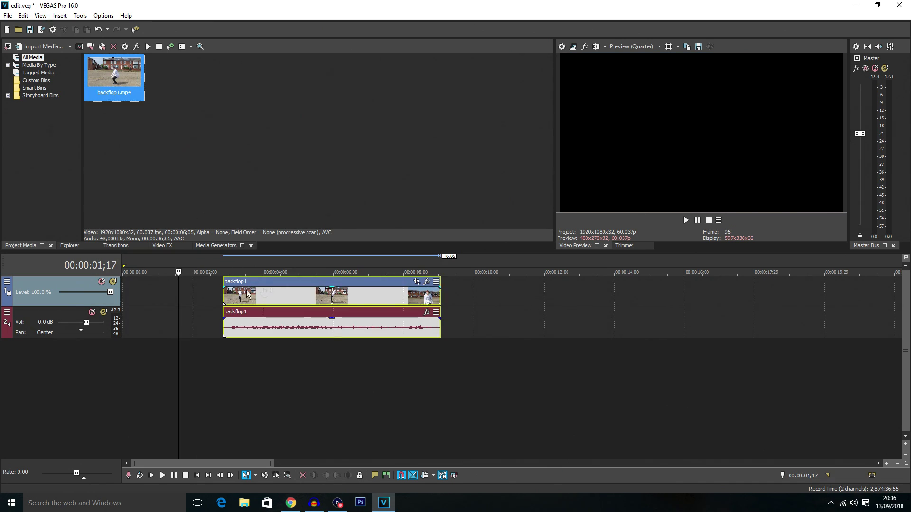
Step: Compress the new clip to 400.0% speed and play it back
click(383, 300)
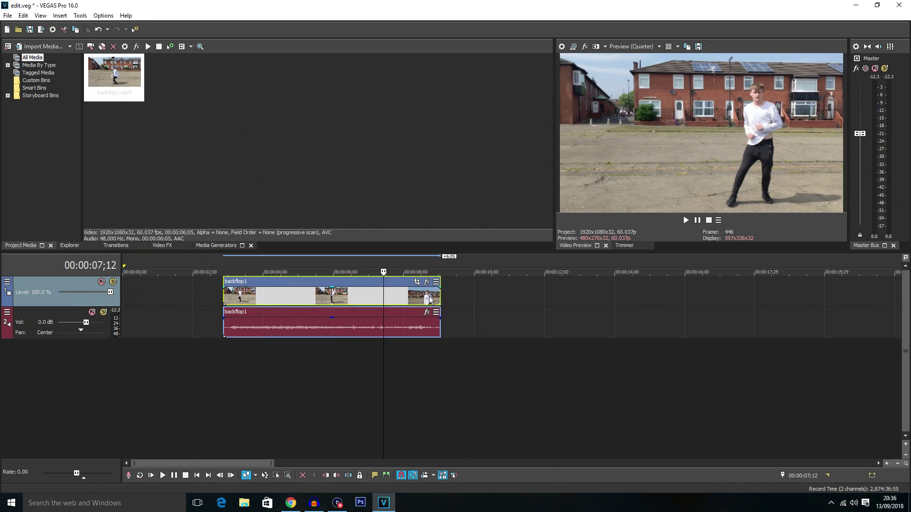
drag(440, 298, 268, 300)
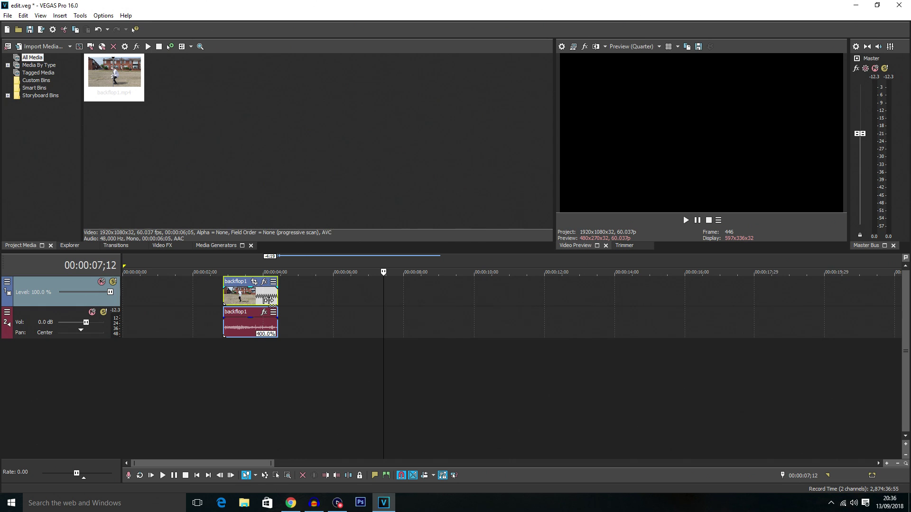
click(224, 348)
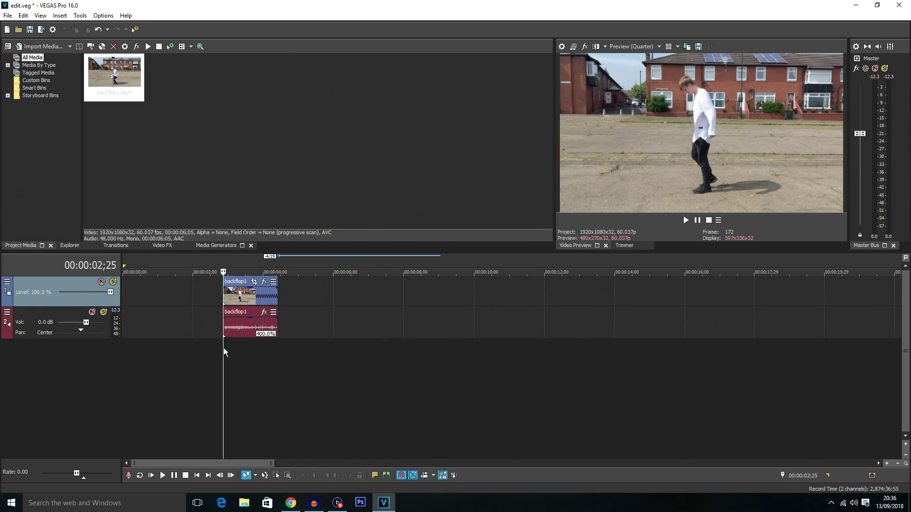
key(space)
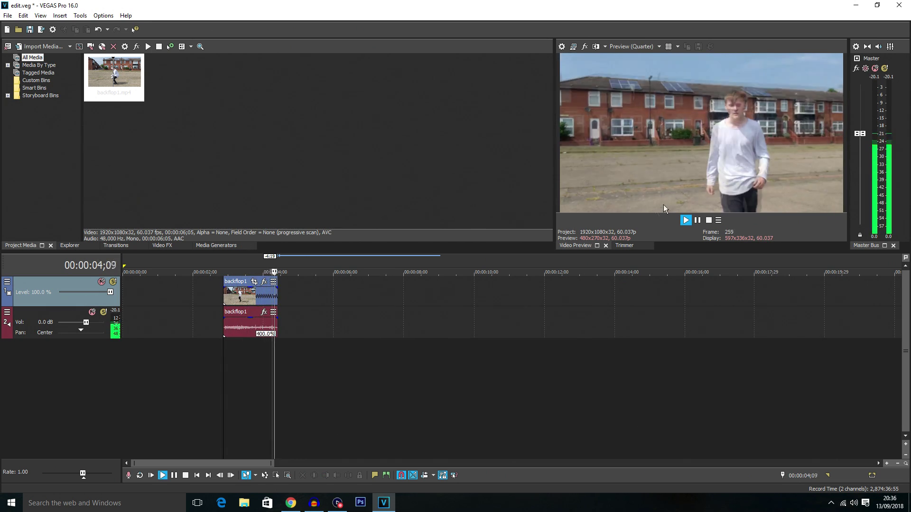